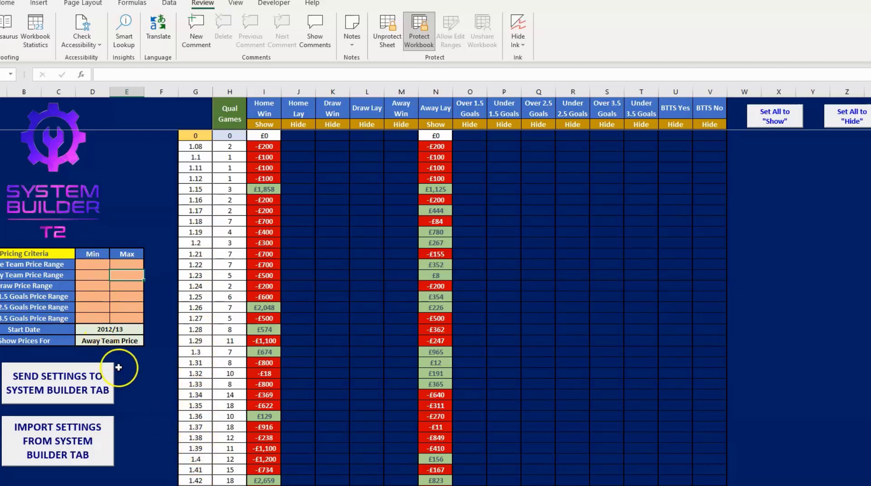
- Set Show Prices For to Home Team Price
click(122, 340)
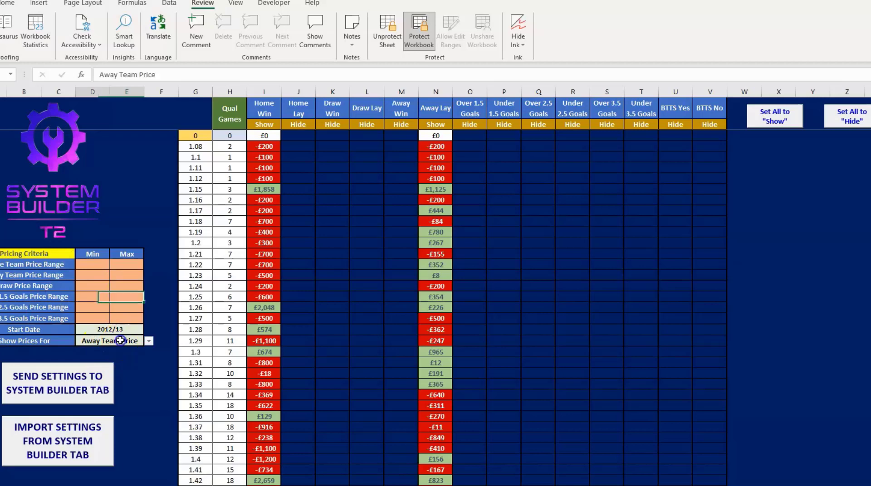
click(149, 341)
click(109, 353)
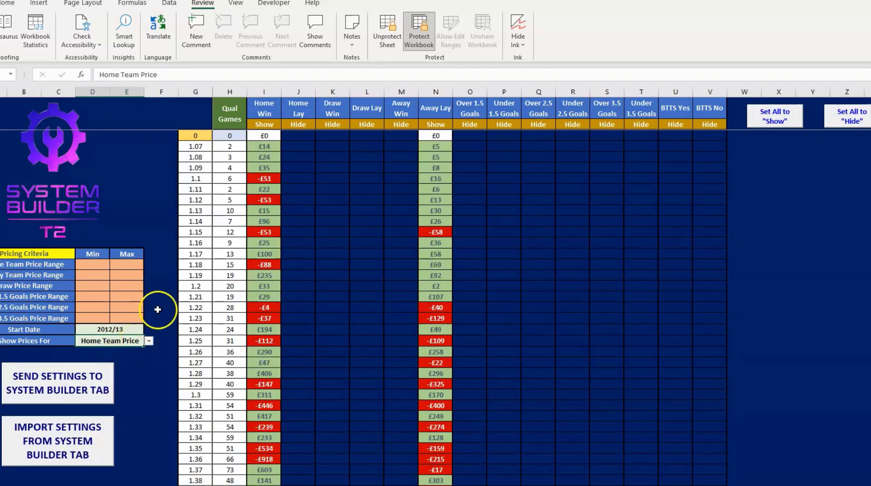
- Set all market result columns to Show
click(275, 127)
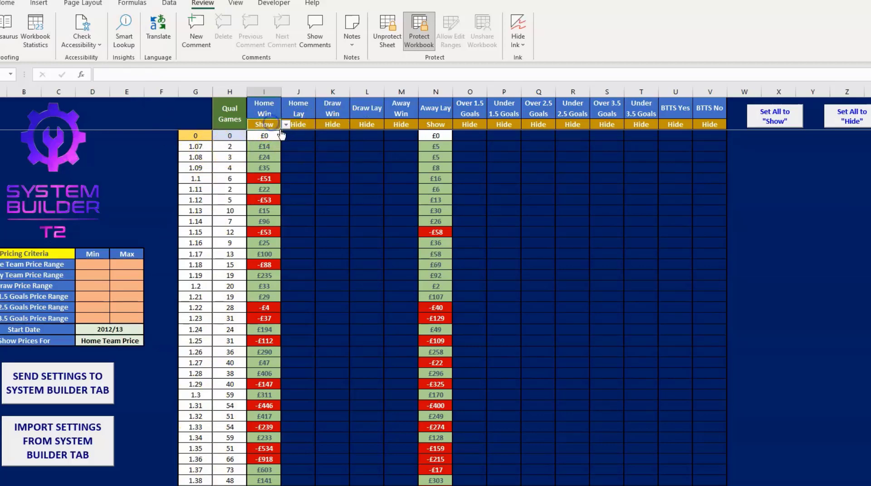
click(295, 125)
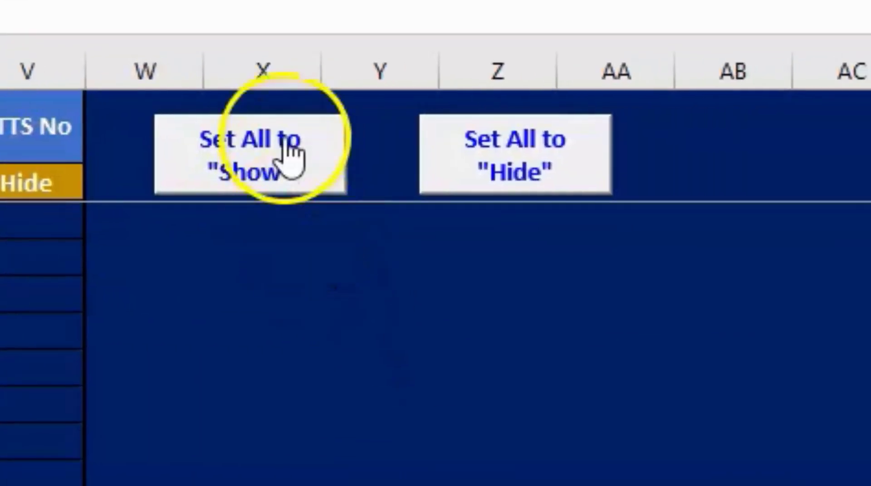
click(285, 145)
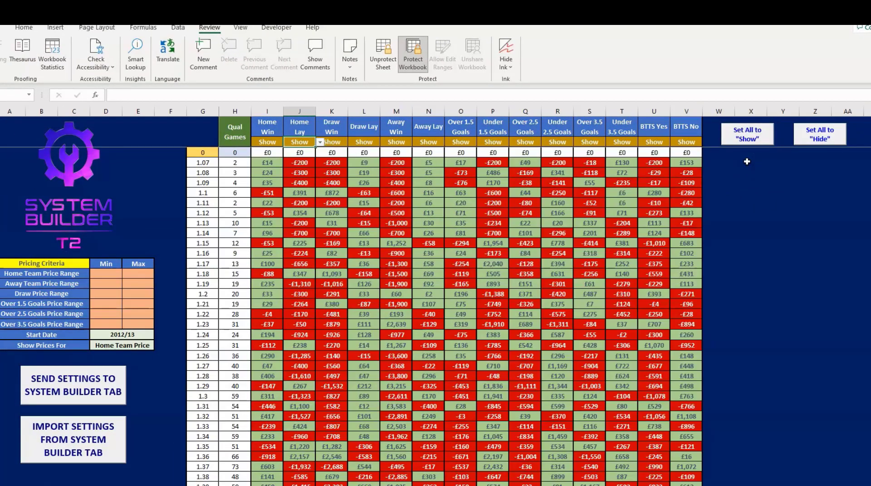
- Hide all market result columns, then set only the Home Win column to Show
click(824, 136)
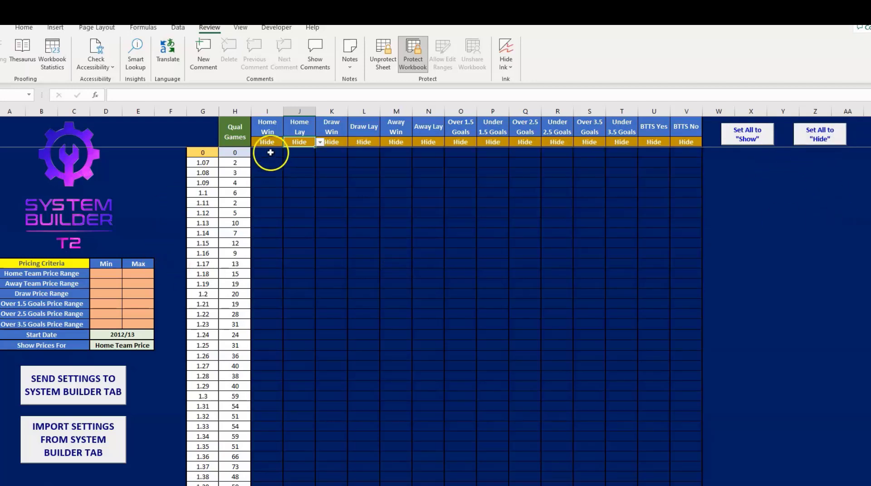
click(270, 142)
click(287, 142)
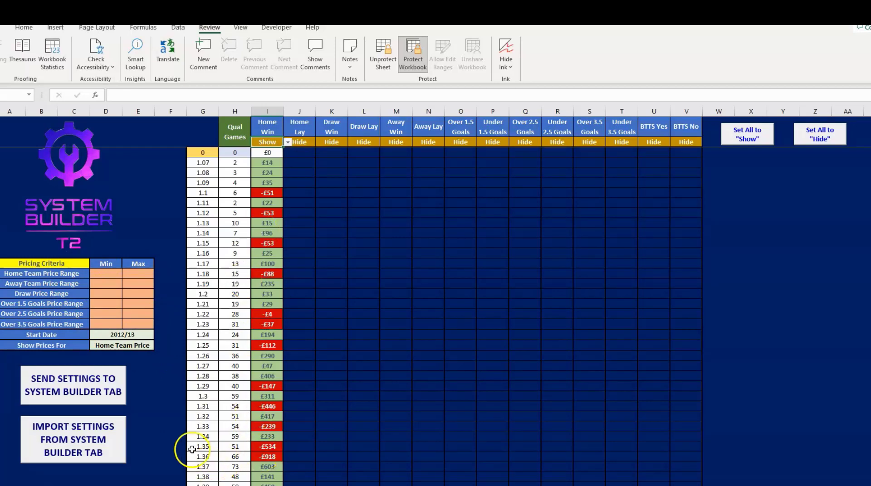
- Import the settings from the System Builder tab and check how far the listed home team prices extend
click(71, 447)
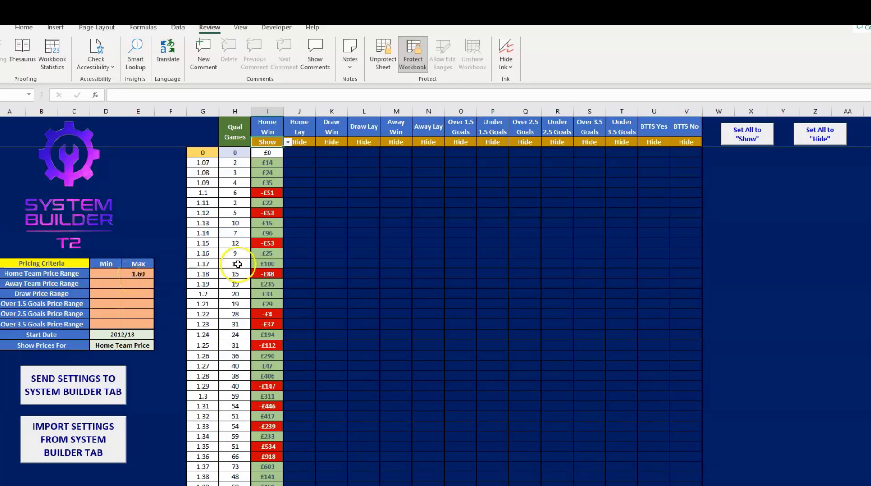
scroll(204, 272, down, 5)
scroll(204, 275, down, 7)
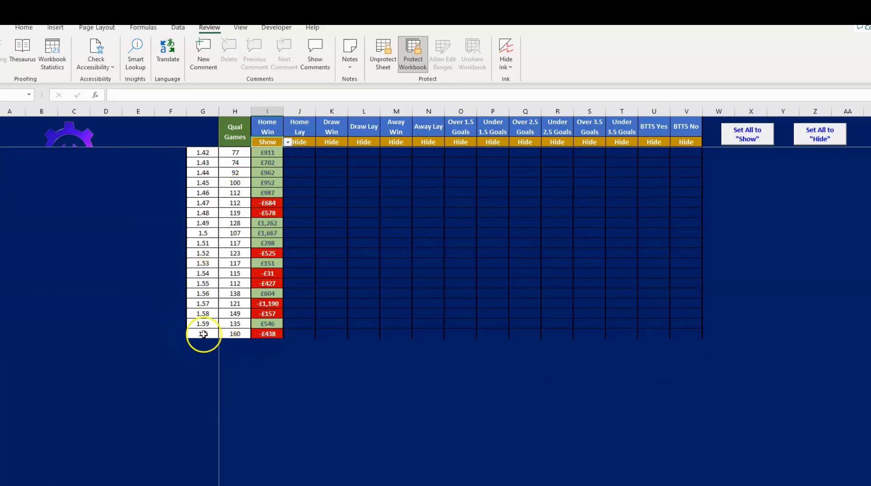
scroll(204, 327, up, 12)
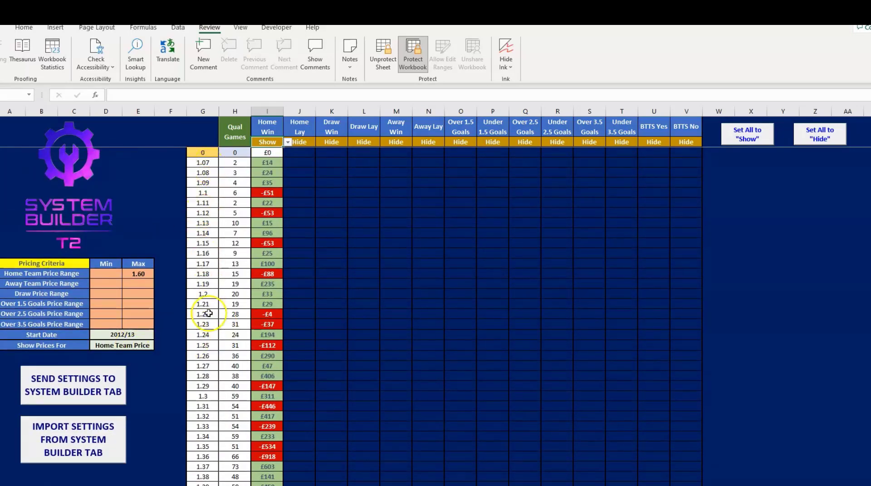
- Examine the Home Win profit or loss by home team price, focusing on the 1.36, 1.42 and 1.5 rows
click(200, 456)
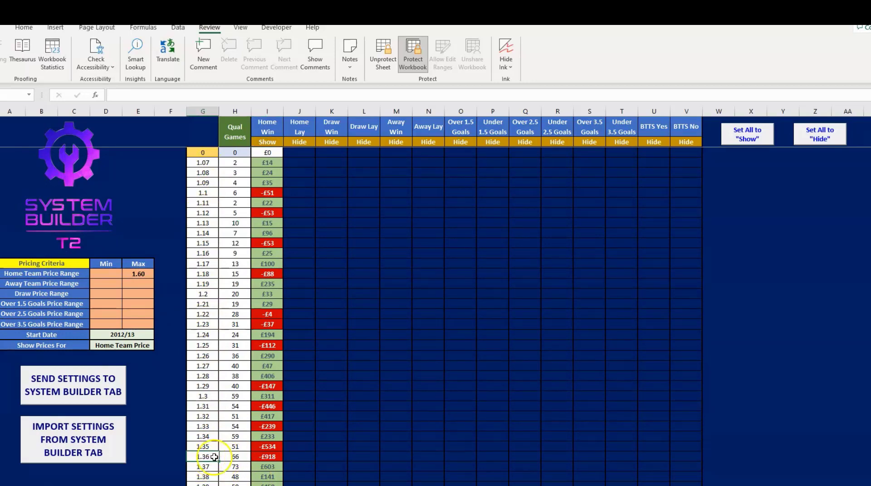
click(270, 457)
click(271, 458)
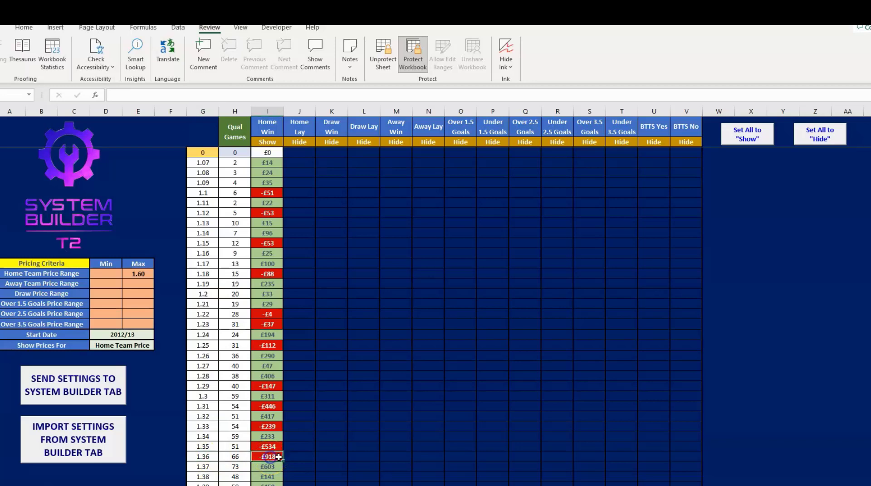
click(336, 455)
click(324, 459)
click(281, 458)
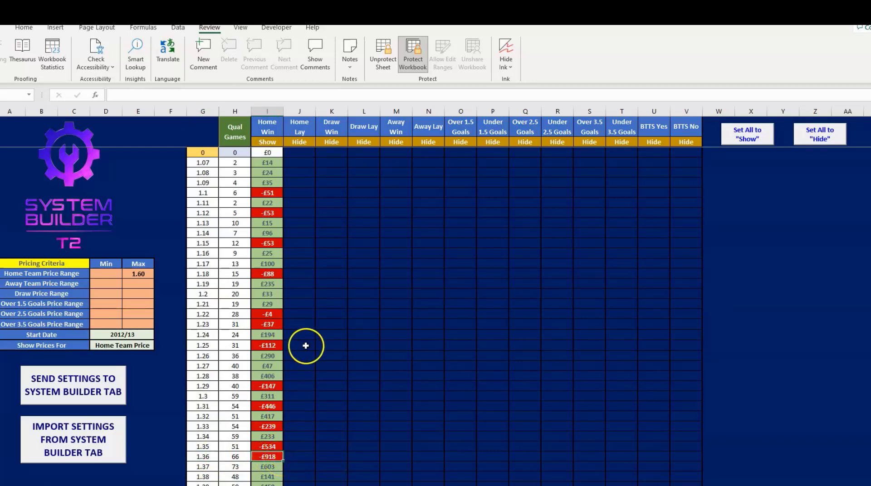
scroll(323, 350, down, 9)
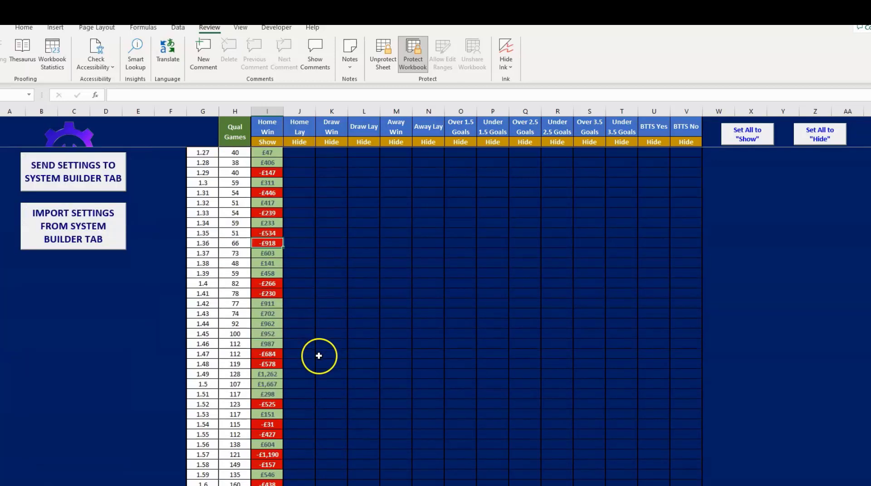
click(199, 303)
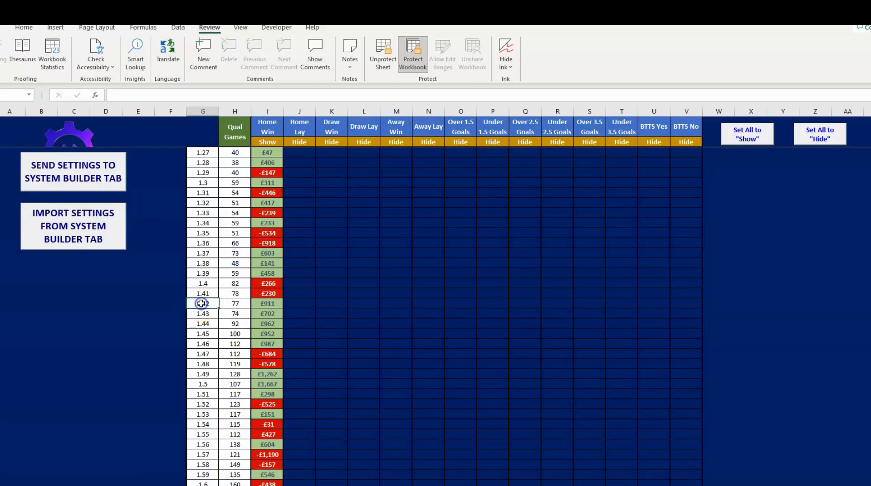
click(205, 384)
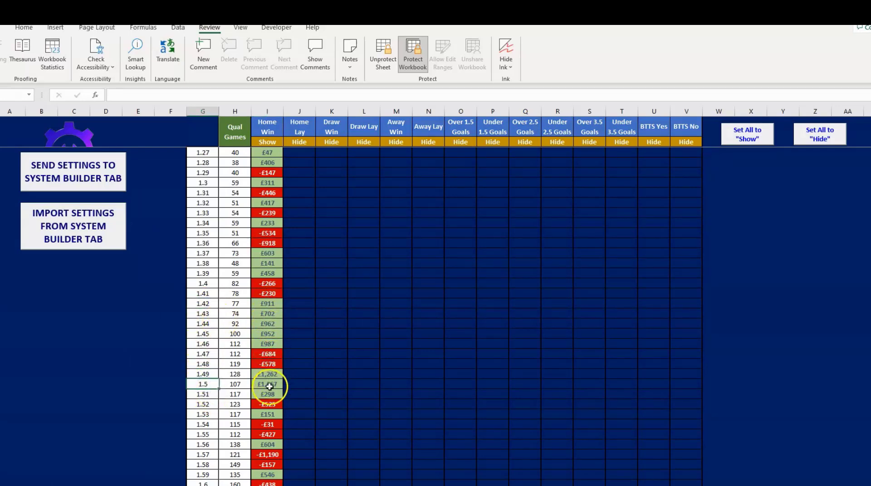
scroll(272, 369, up, 4)
scroll(276, 367, up, 3)
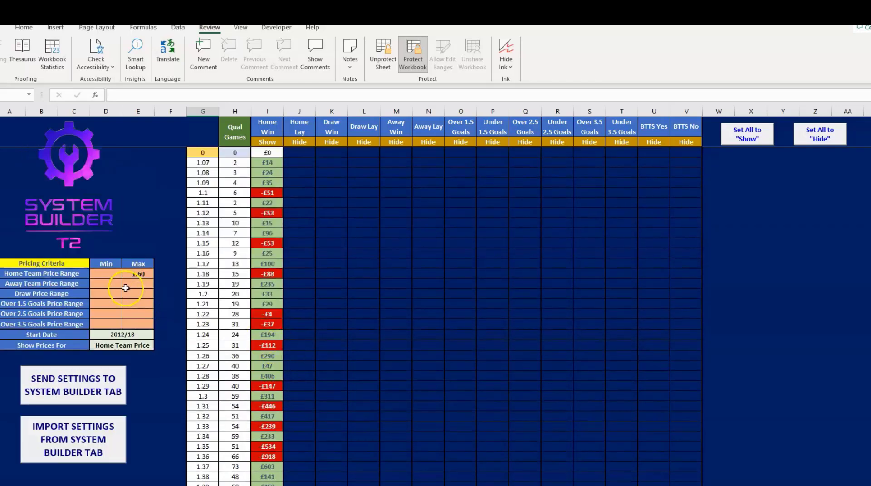
- Set the Home Team Price Range to a minimum of 1.42 and a maximum of 1.5
click(112, 274)
text(1.42)
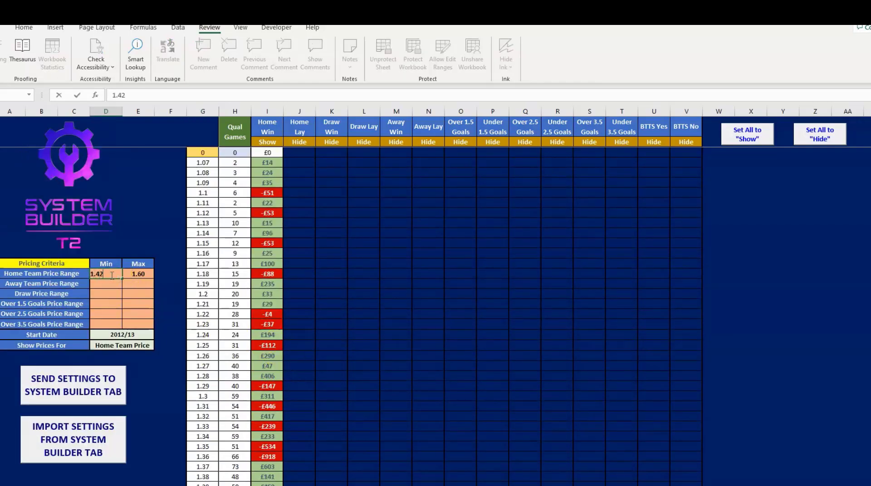
key(Tab)
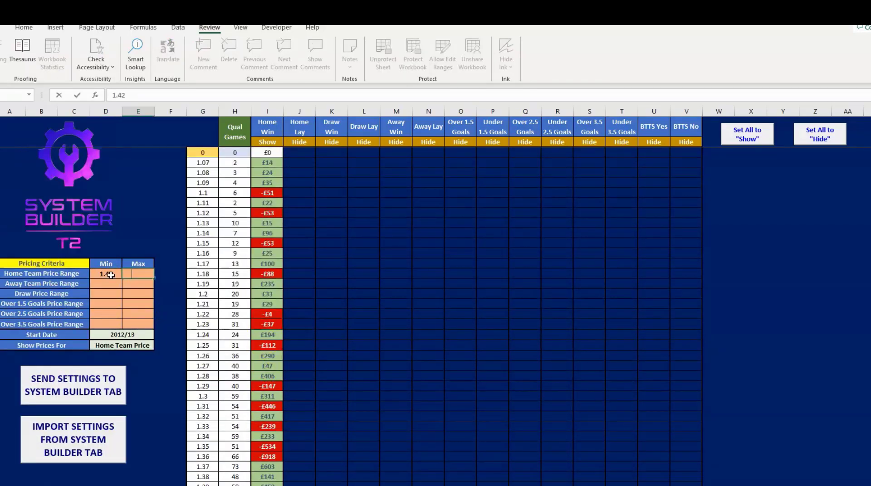
text(1.5)
key(Return)
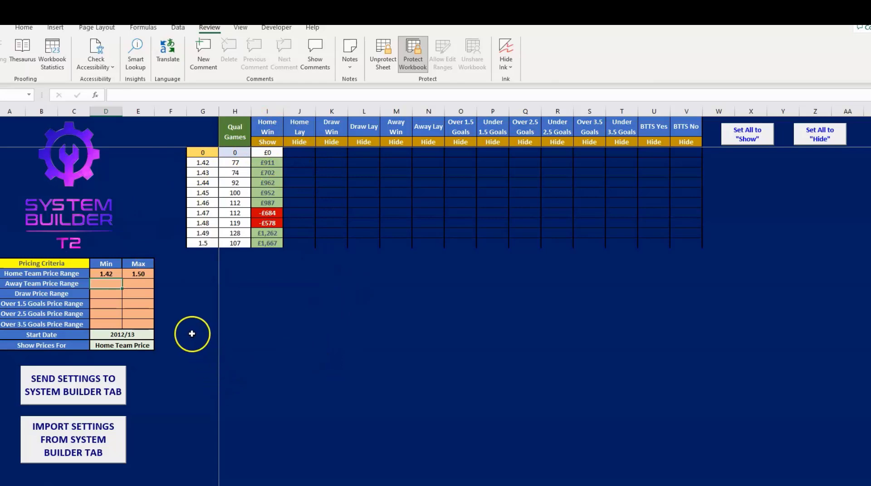
- Change Show Prices For to Away Team Price
click(140, 347)
click(159, 348)
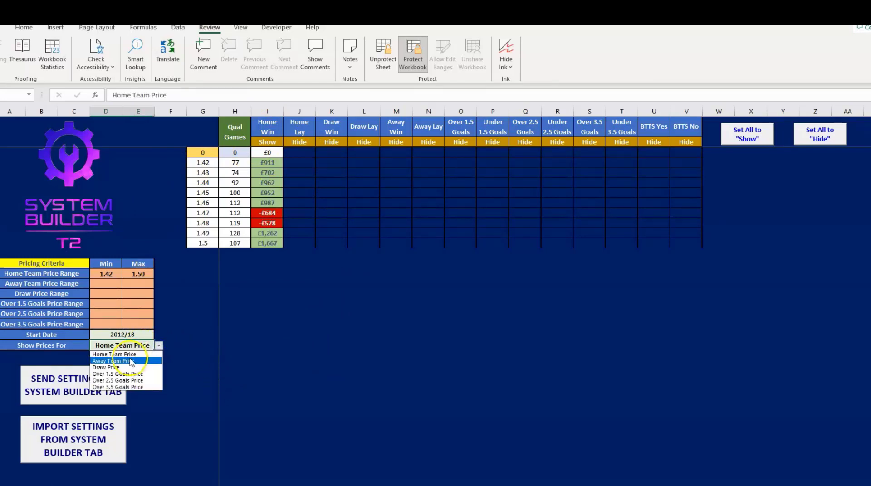
click(132, 365)
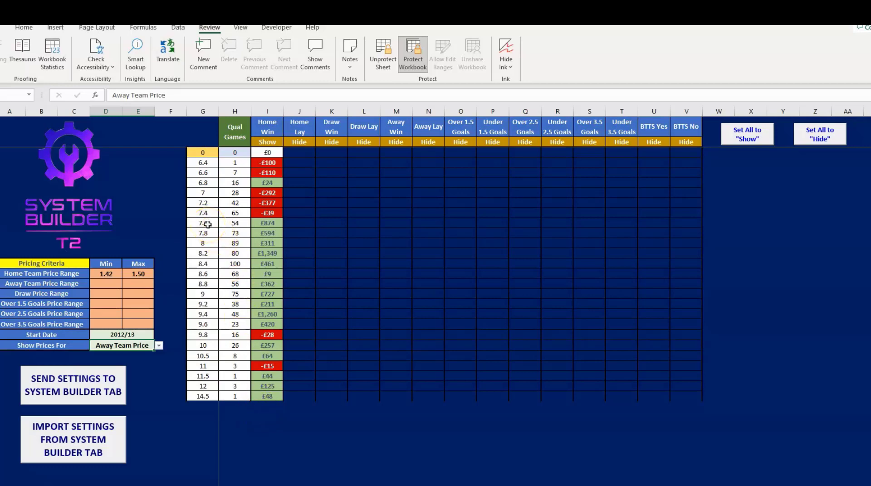
- Set the Away Team Price Range to a minimum of 7.6 and a maximum of 10
click(107, 284)
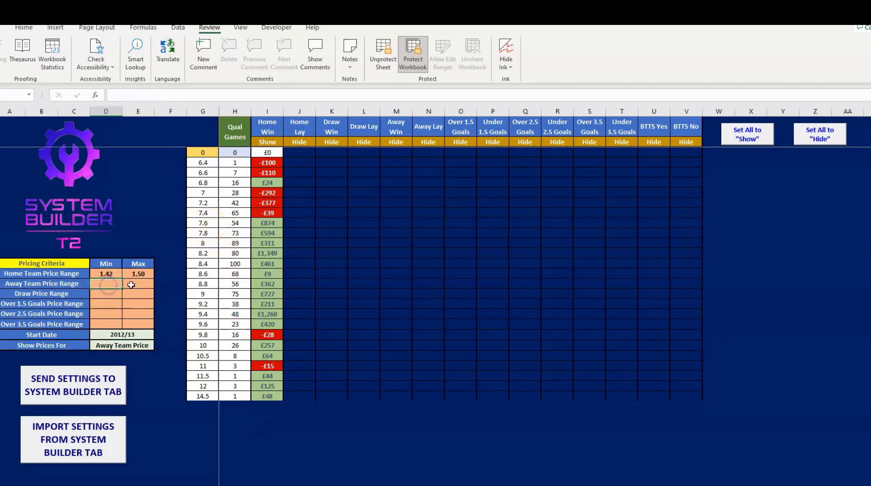
text(7.6)
click(131, 285)
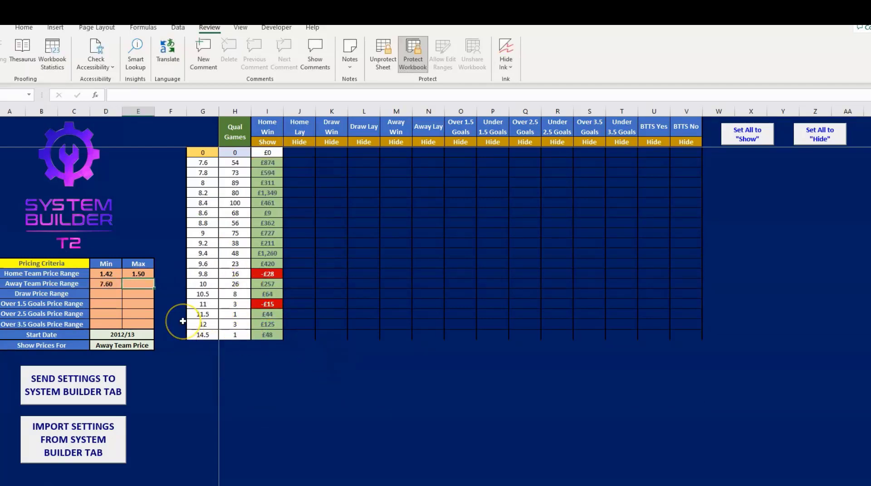
text(10)
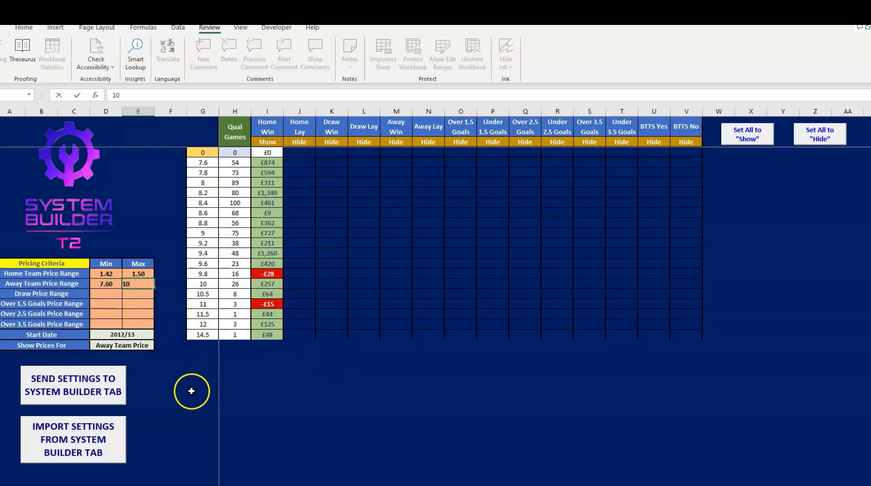
key(Return)
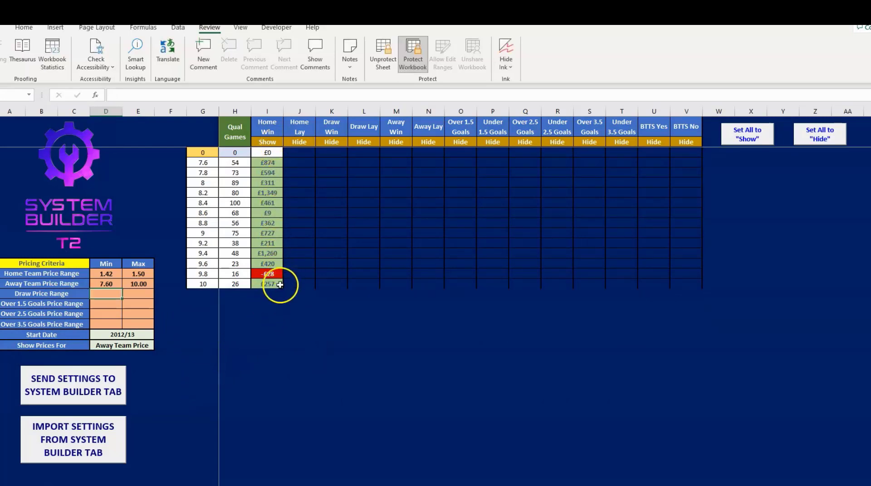
- Set the Away Lay column to Show and send the price settings to the System Builder tab
click(436, 143)
click(447, 143)
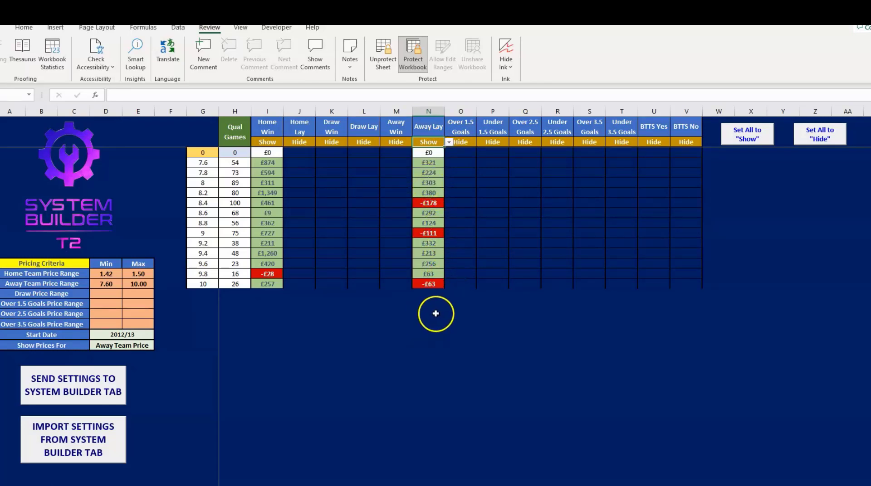
click(81, 392)
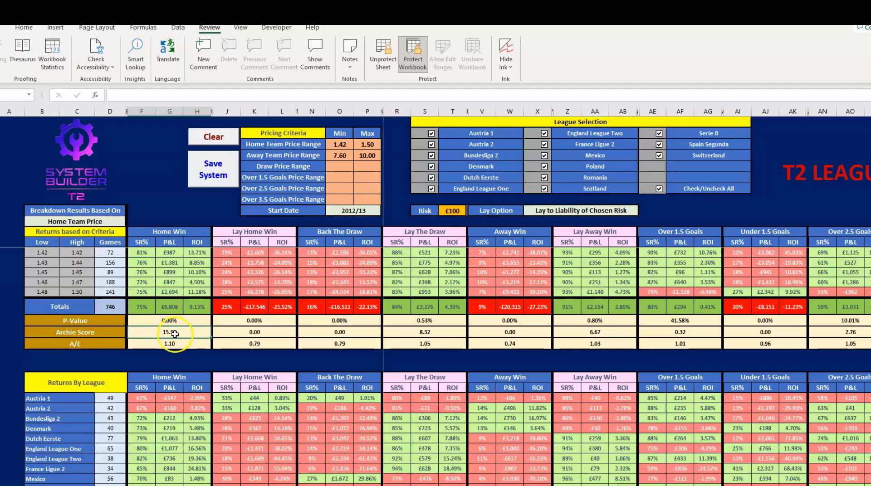
- Review the Home Win Archie Score, A/E and total ROI, and the leagues in the Returns By League table
click(178, 331)
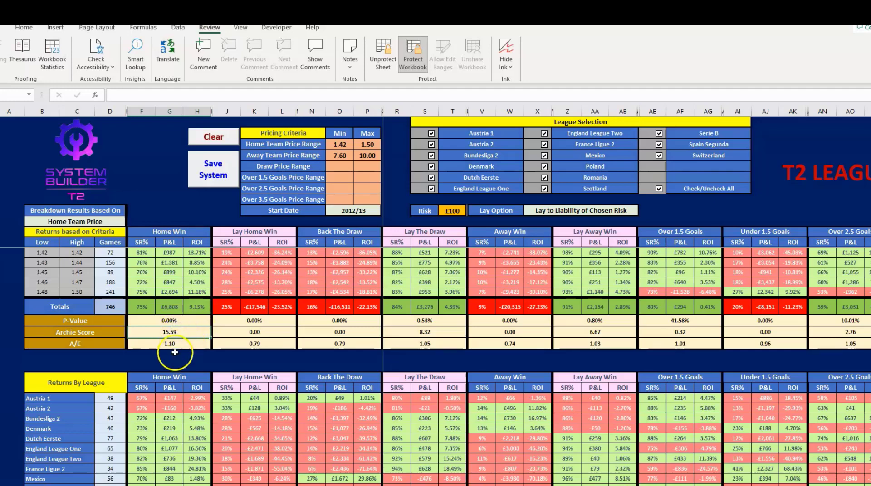
click(178, 345)
click(209, 309)
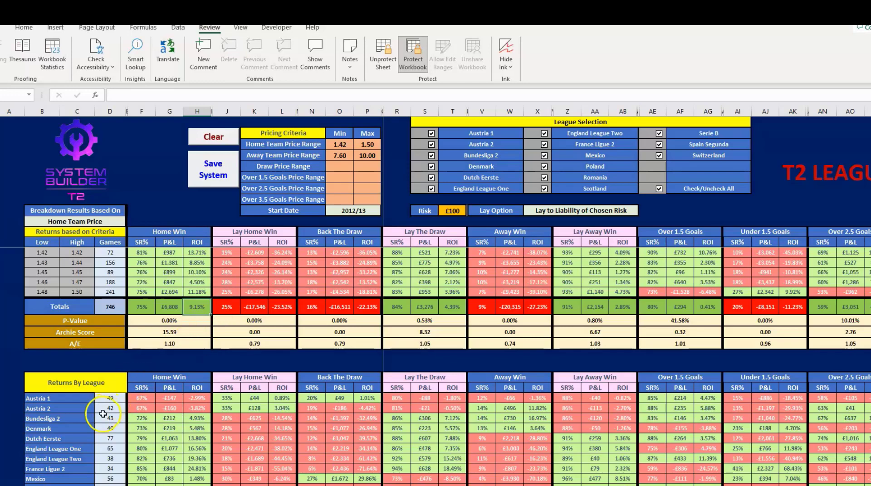
click(79, 448)
click(64, 475)
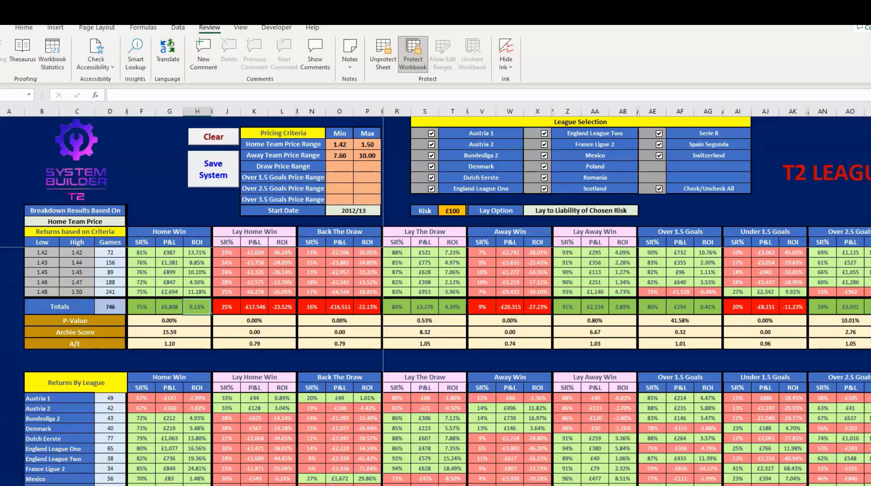